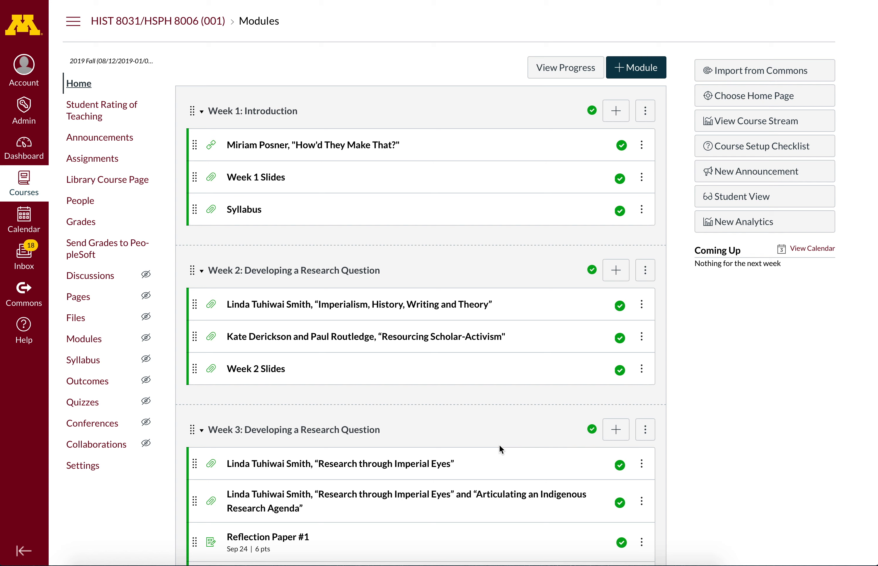
- Start a new course assignment named "Participation Grade" and set it to 20 points
{"action": "left_click", "coordinate": [95, 161]}
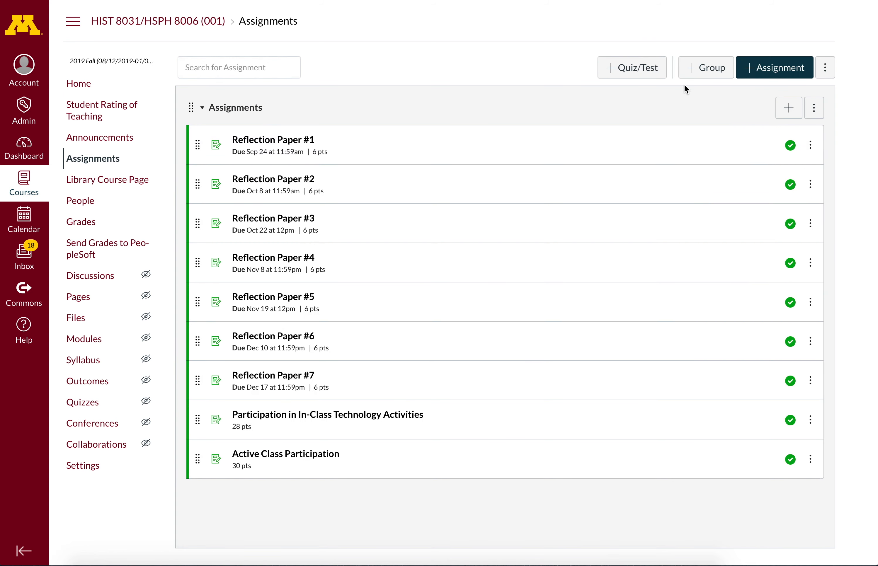
{"action": "left_click", "coordinate": [765, 68]}
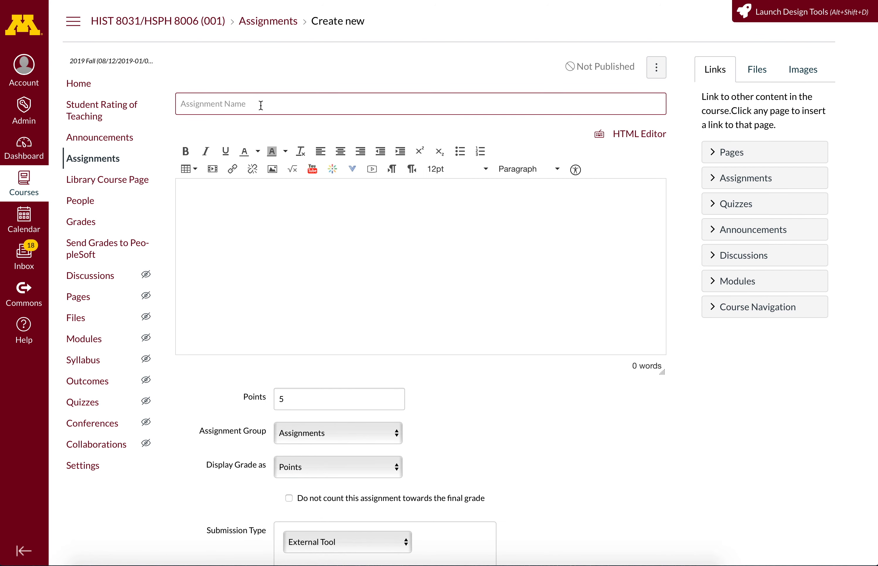
{"action": "type", "text": "Par"}
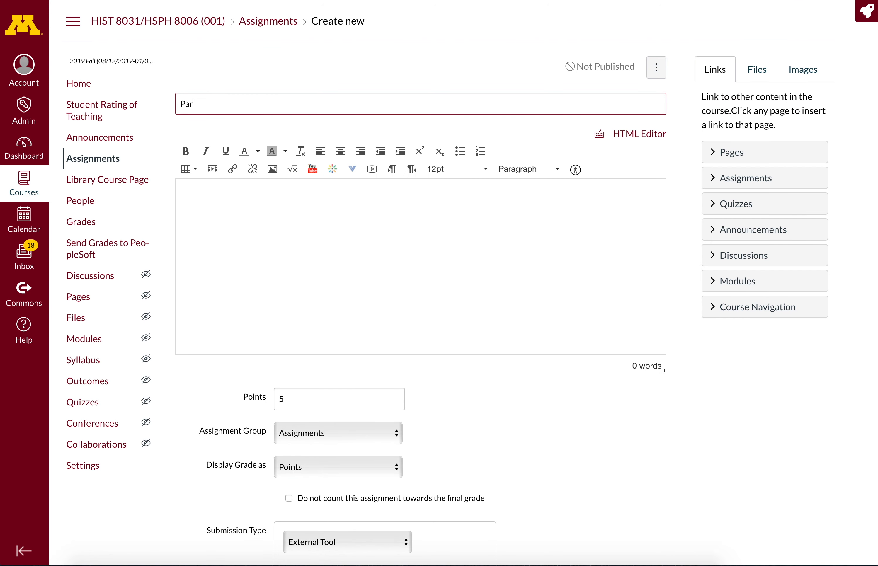
{"action": "type", "text": "ticipation Grade"}
{"action": "scroll", "coordinate": [294, 274], "scroll_direction": "down", "scroll_amount": 5}
{"action": "scroll", "coordinate": [293, 274], "scroll_direction": "down", "scroll_amount": 2}
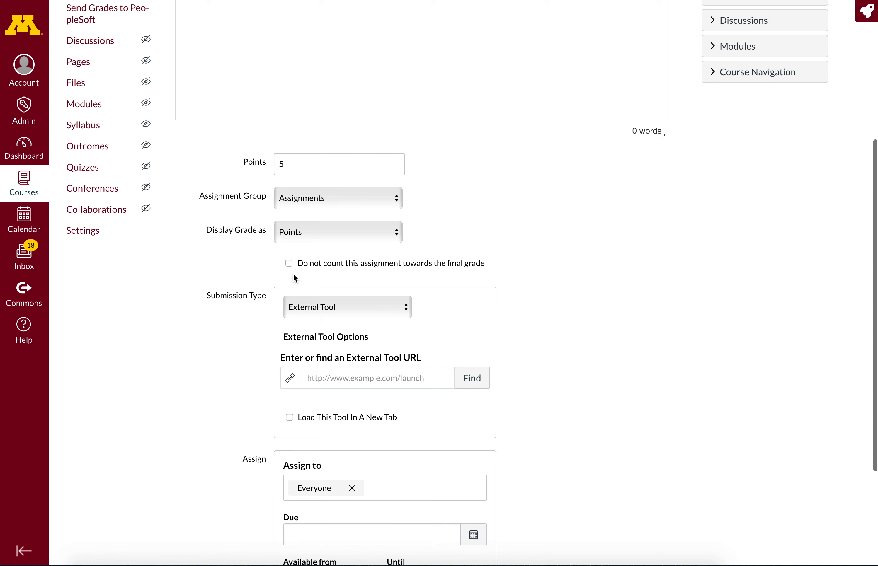
{"action": "left_click_drag", "start_coordinate": [299, 162], "coordinate": [245, 163]}
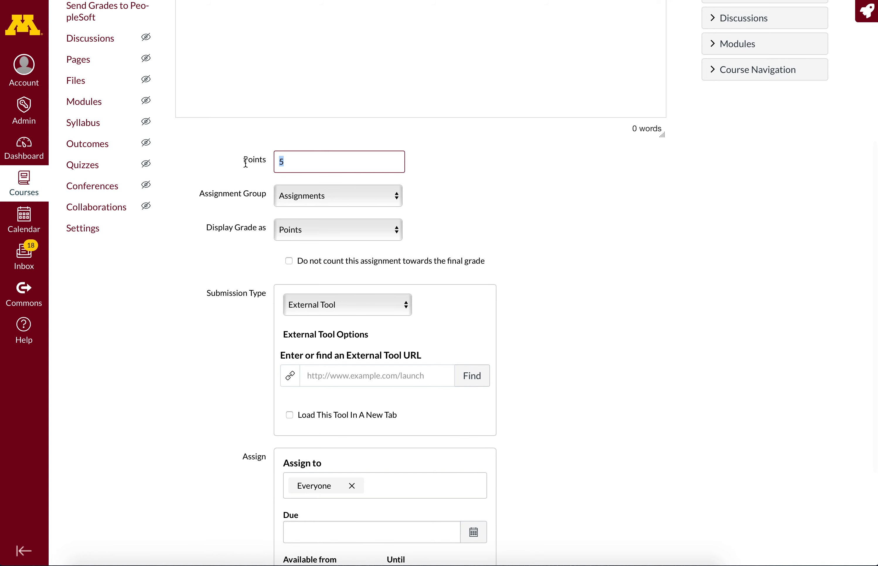
{"action": "type", "text": "20"}
- With External Tool as the submission type, choose ChimeIn 2 as the tool and set it to load in a new tab
{"action": "scroll", "coordinate": [324, 248], "scroll_direction": "down", "scroll_amount": 3}
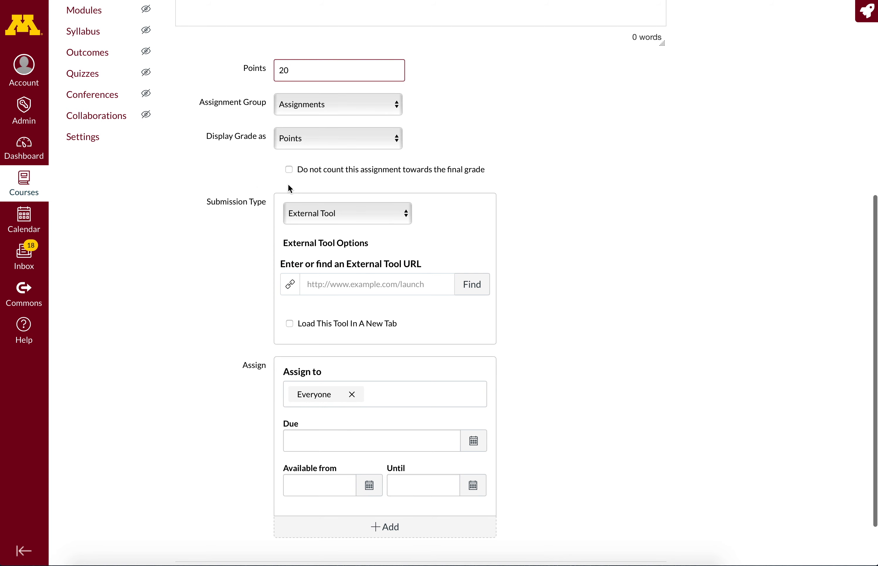
{"action": "left_click", "coordinate": [314, 218]}
{"action": "left_click", "coordinate": [297, 215]}
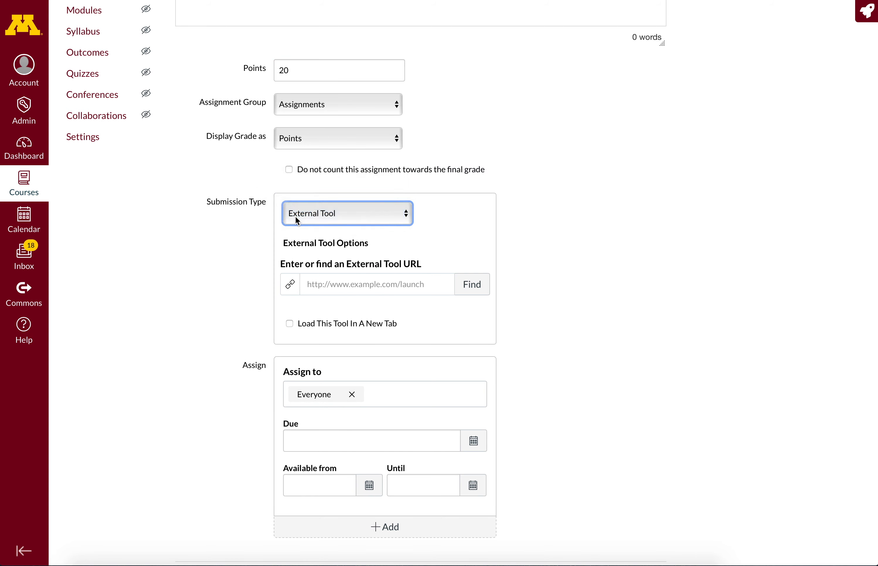
{"action": "left_click", "coordinate": [469, 288]}
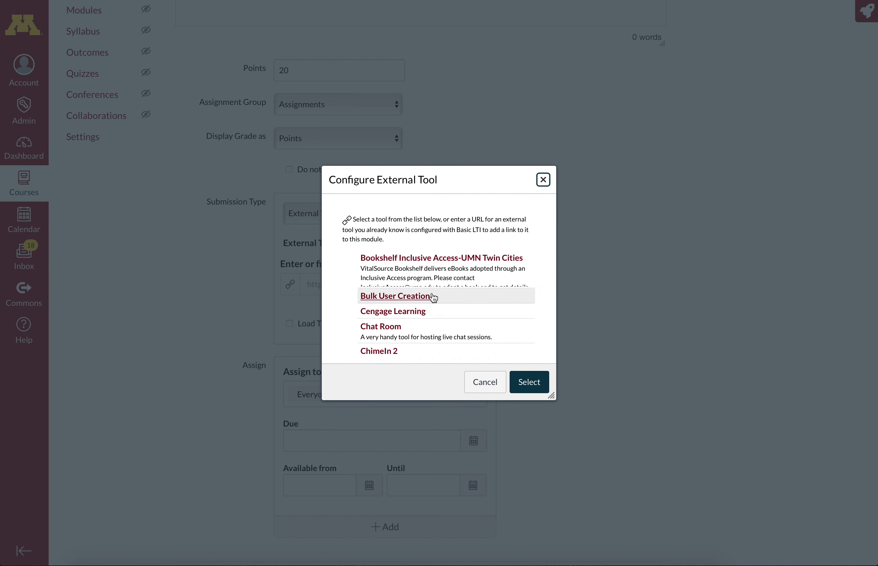
{"action": "scroll", "coordinate": [398, 320], "scroll_direction": "down", "scroll_amount": 2}
{"action": "left_click", "coordinate": [378, 315]}
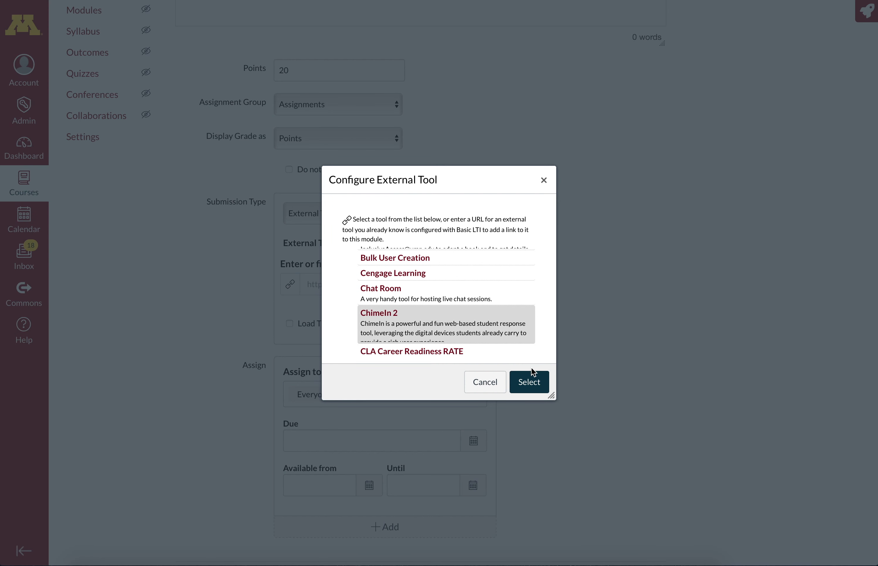
{"action": "left_click", "coordinate": [531, 382]}
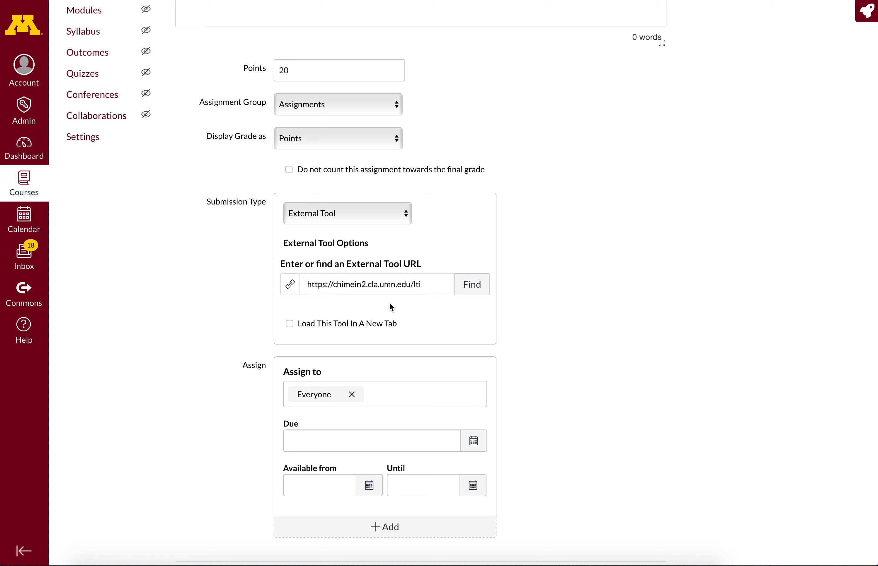
{"action": "left_click", "coordinate": [310, 326]}
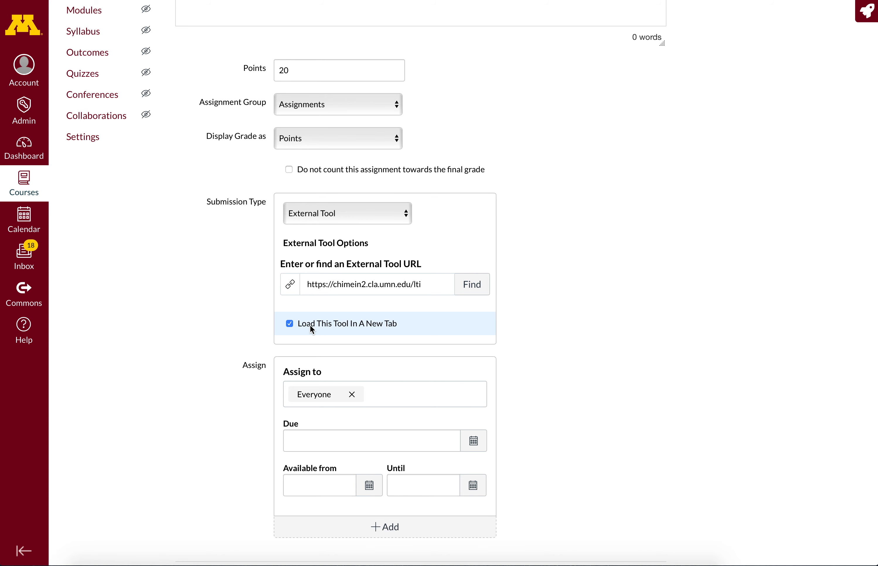
- Save the assignment without publishing it and load Participation Grade in a new window
{"action": "scroll", "coordinate": [214, 308], "scroll_direction": "down", "scroll_amount": 2}
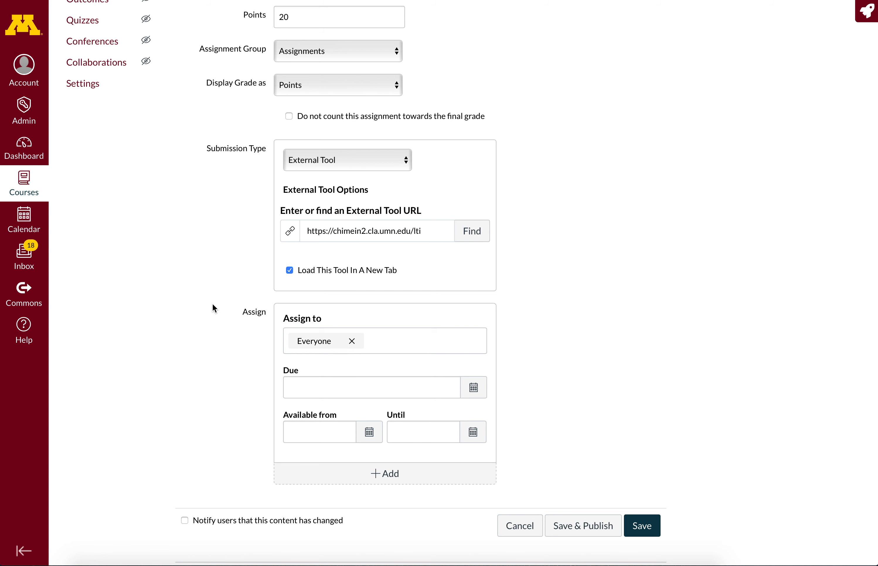
{"action": "left_click", "coordinate": [650, 517]}
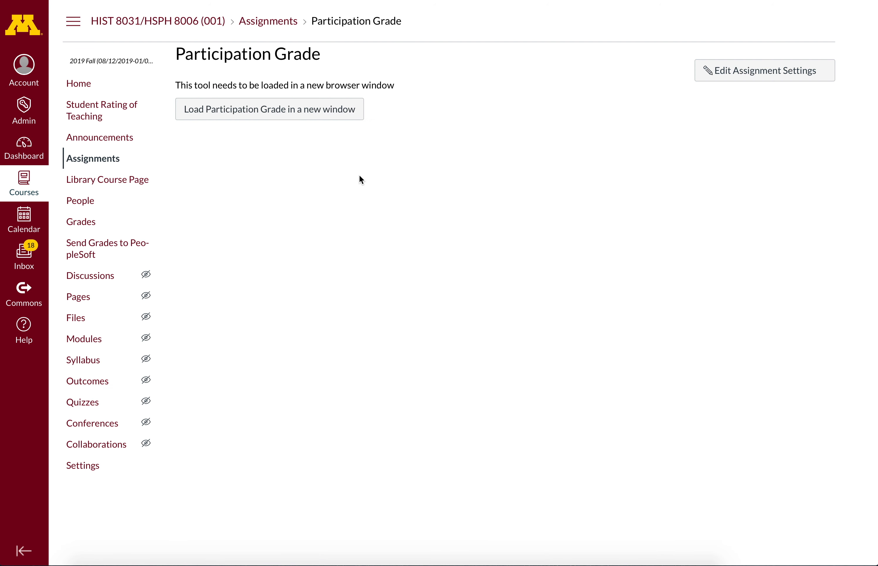
{"action": "left_click", "coordinate": [239, 111]}
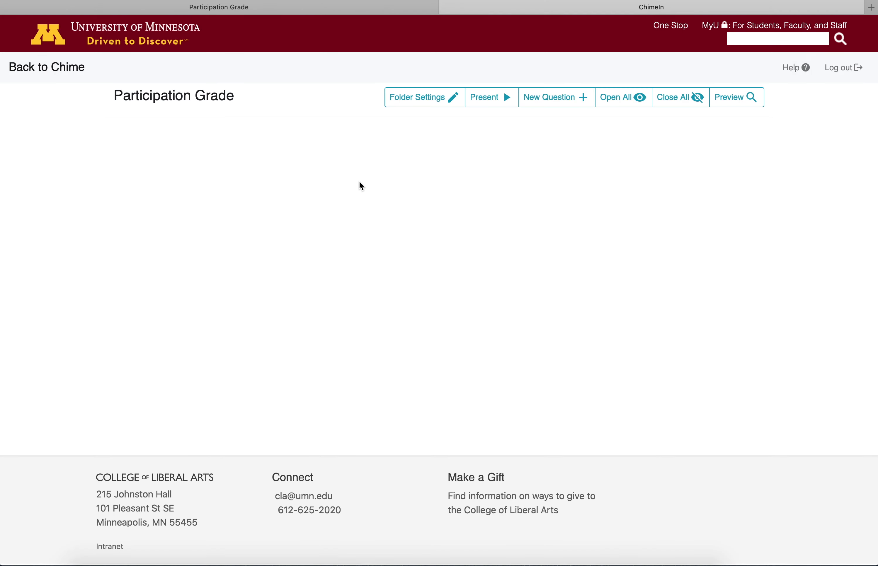
- Add a multiple-choice question with the text "The sky is blue." and make it a True/False question
{"action": "left_click", "coordinate": [558, 101]}
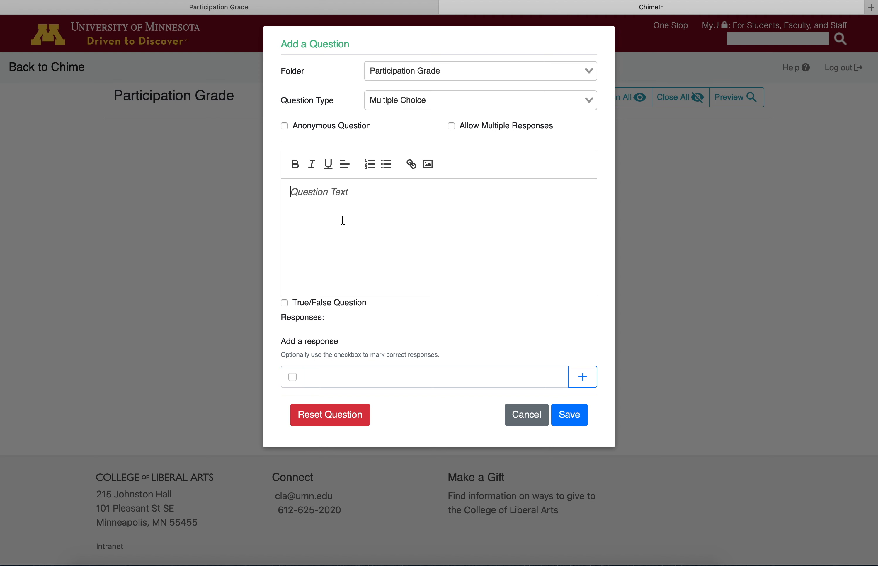
{"action": "type", "text": "Are"}
{"action": "key", "text": "super+a"}
{"action": "type", "text": "Is the"}
{"action": "key", "text": "super+a"}
{"action": "type", "text": "The sky is blue."}
{"action": "left_click", "coordinate": [317, 304]}
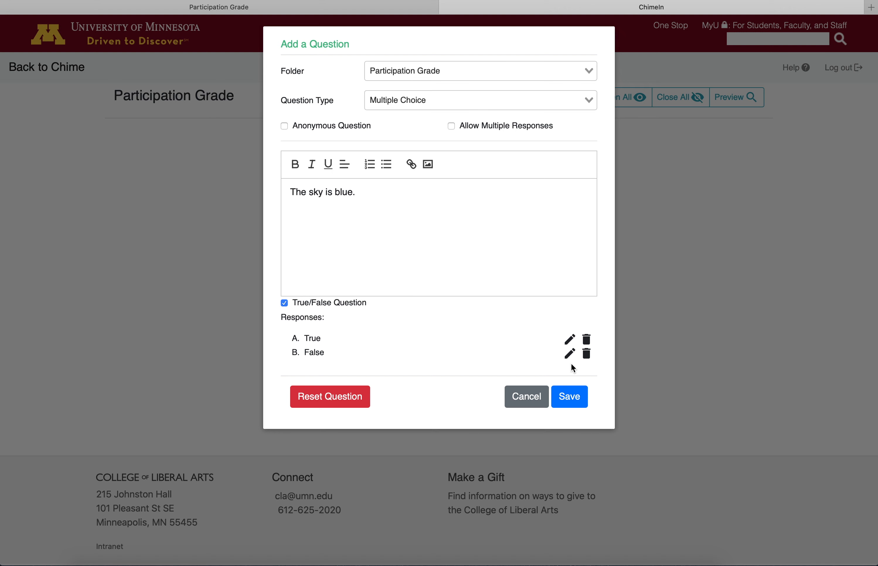
- Mark the False response as correct and save the question
{"action": "left_click", "coordinate": [569, 355]}
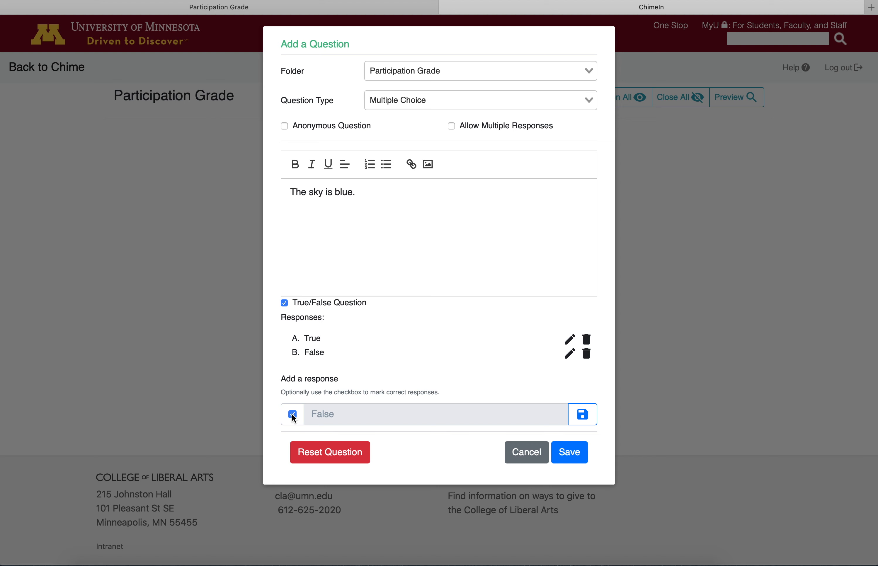
{"action": "left_click", "coordinate": [586, 416]}
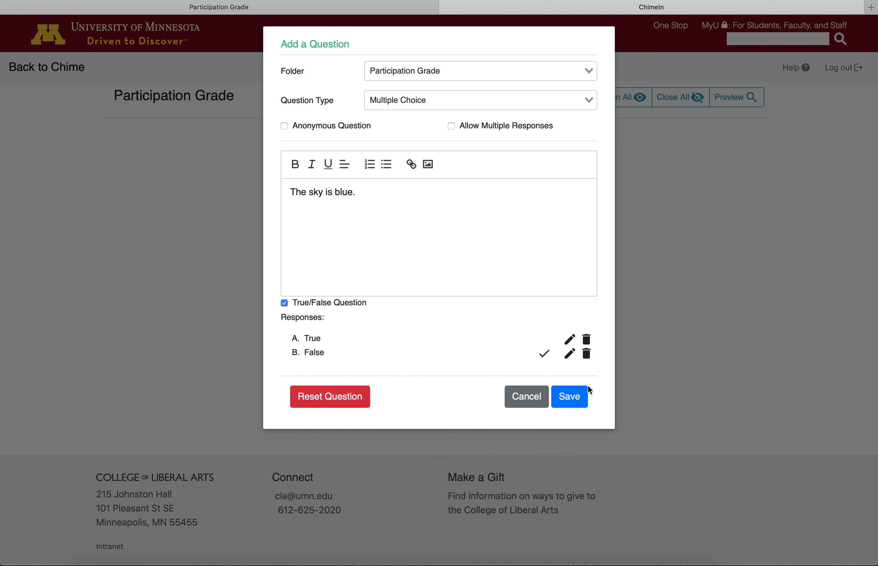
{"action": "left_click", "coordinate": [577, 398]}
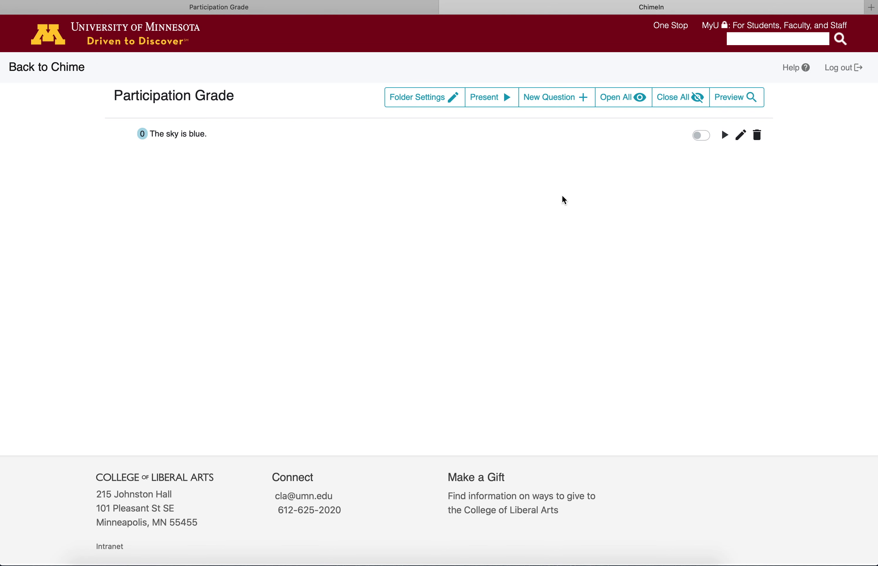
- Reopen the "The sky is blue." question, check the correct-answer setting of its False response, and save it
{"action": "left_click", "coordinate": [740, 137]}
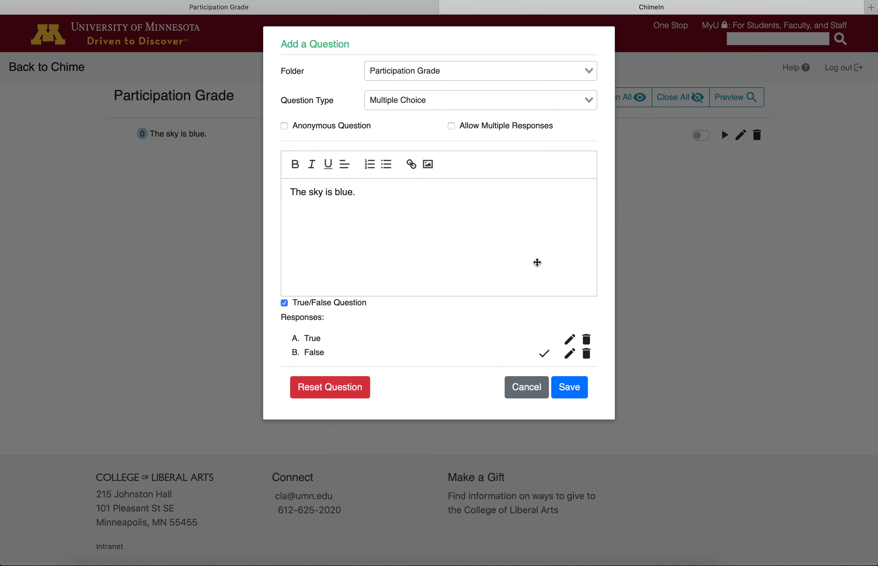
{"action": "left_click", "coordinate": [570, 354]}
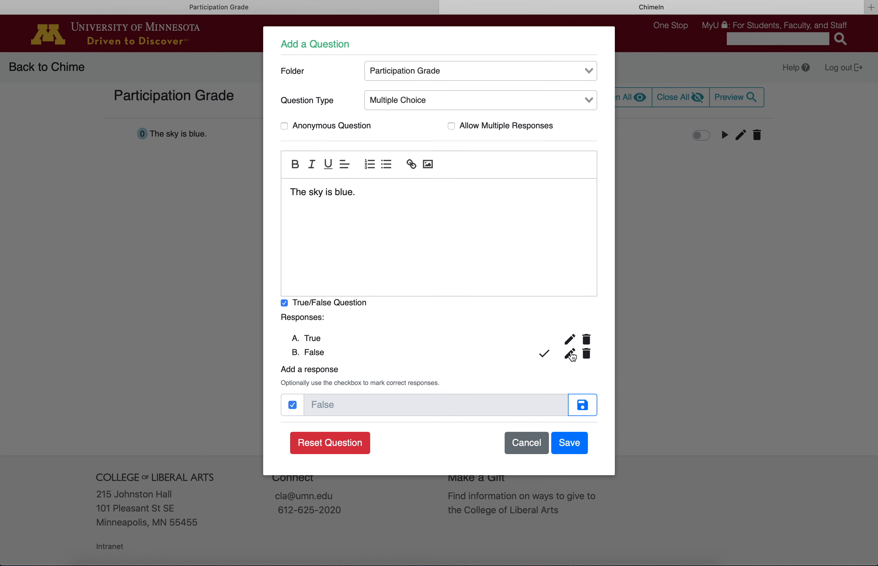
{"action": "left_click", "coordinate": [571, 445]}
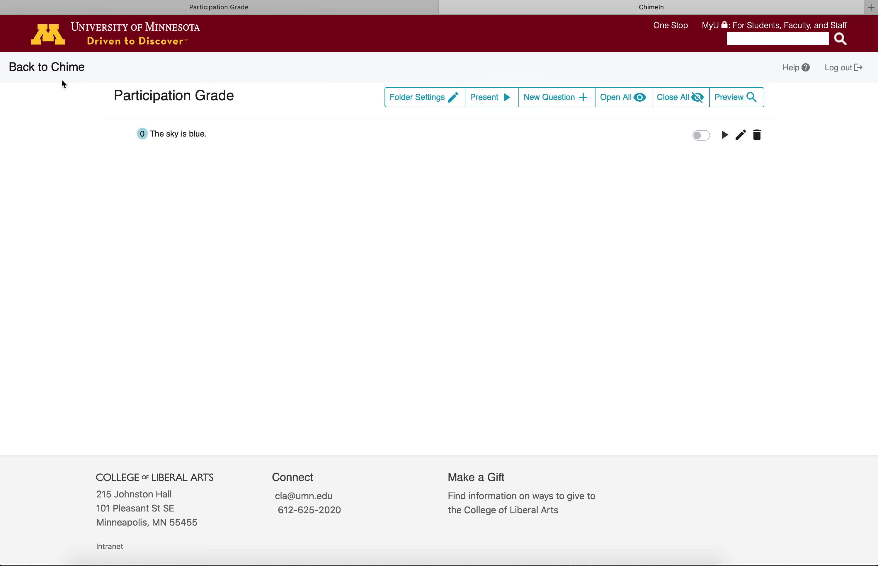
- In the Chime's settings, enable counting only "correct" answers towards Canvas grades
{"action": "left_click", "coordinate": [50, 67]}
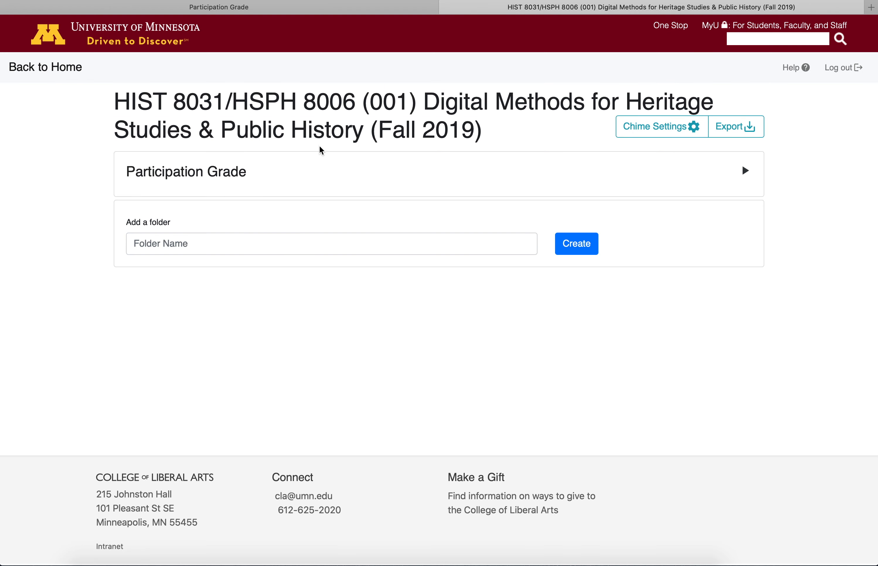
{"action": "left_click", "coordinate": [631, 128]}
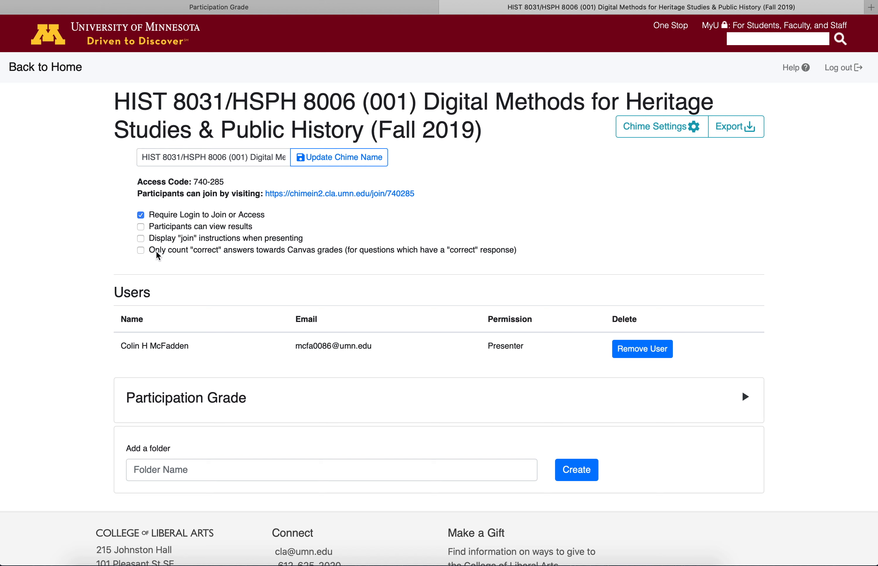
{"action": "left_click", "coordinate": [159, 255]}
{"action": "left_click", "coordinate": [643, 130]}
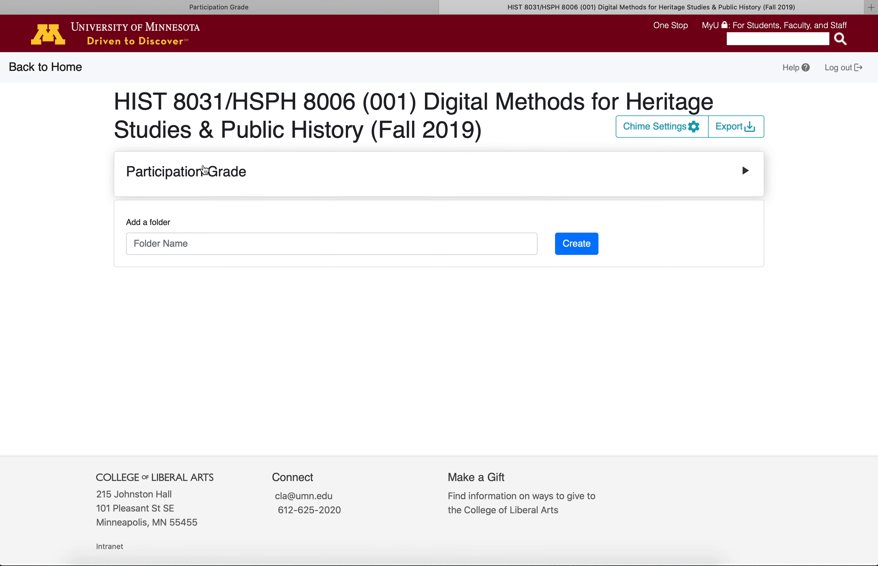
- Open the Participation Grade folder, and switch to Canvas to view the course's assignment list
{"action": "left_click", "coordinate": [201, 171]}
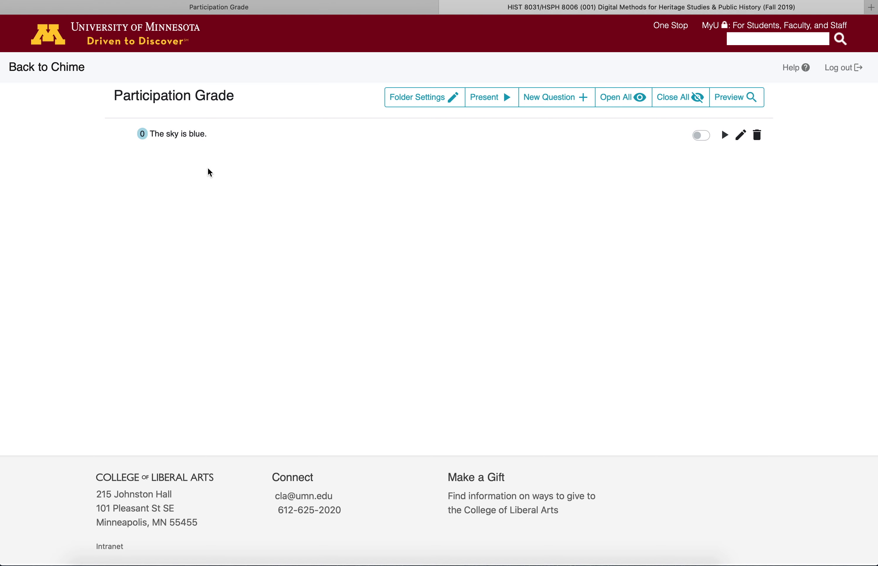
{"action": "left_click", "coordinate": [227, 14]}
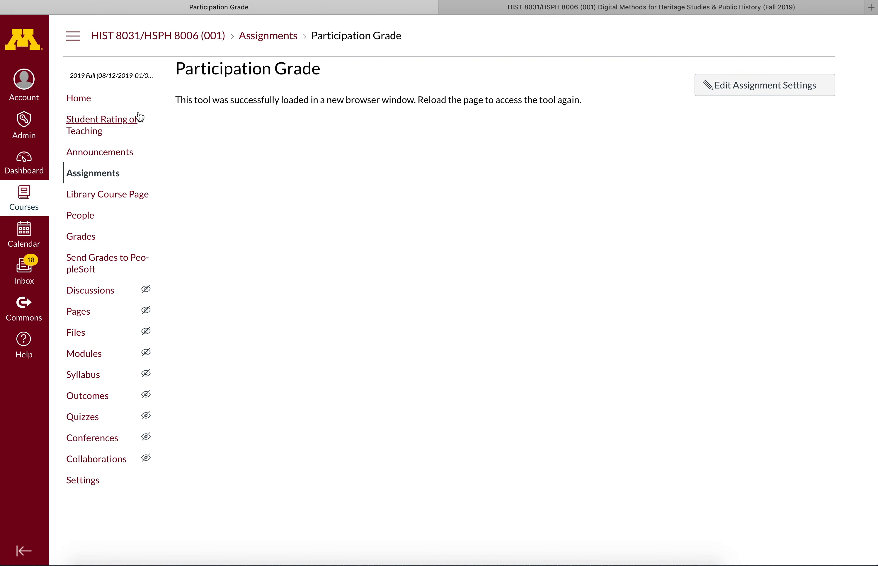
{"action": "left_click", "coordinate": [85, 174]}
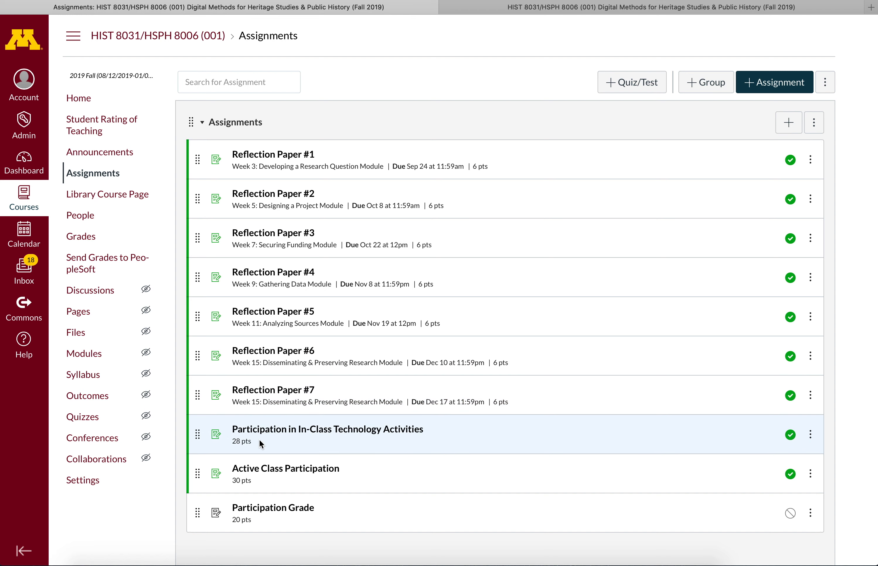
- Switch back to ChimeIn, present the "The sky is blue." question and open it for responses
{"action": "left_click", "coordinate": [546, 14]}
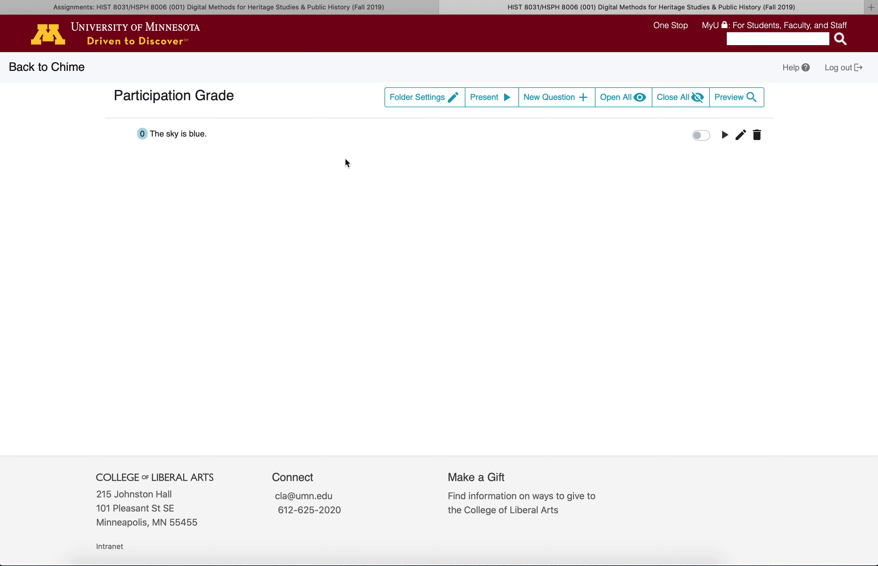
{"action": "left_click", "coordinate": [500, 98]}
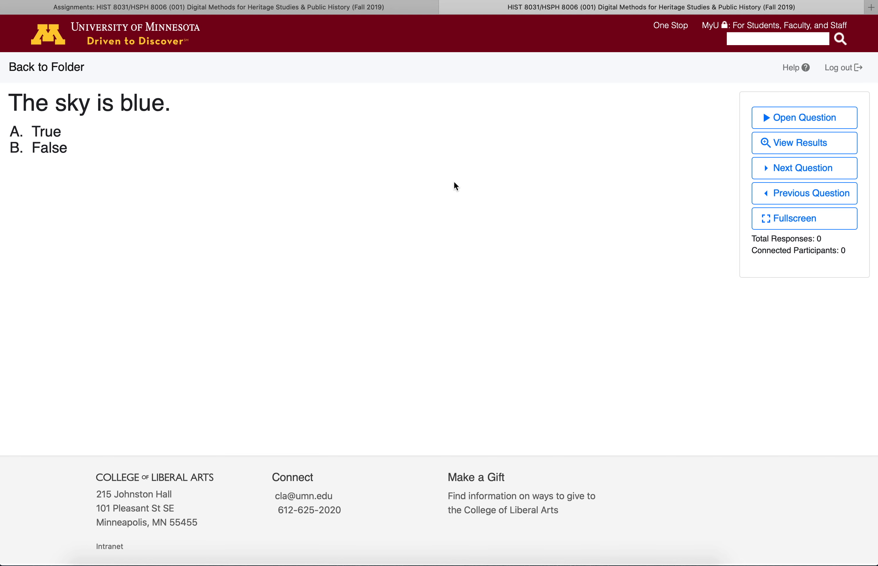
{"action": "left_click", "coordinate": [771, 119]}
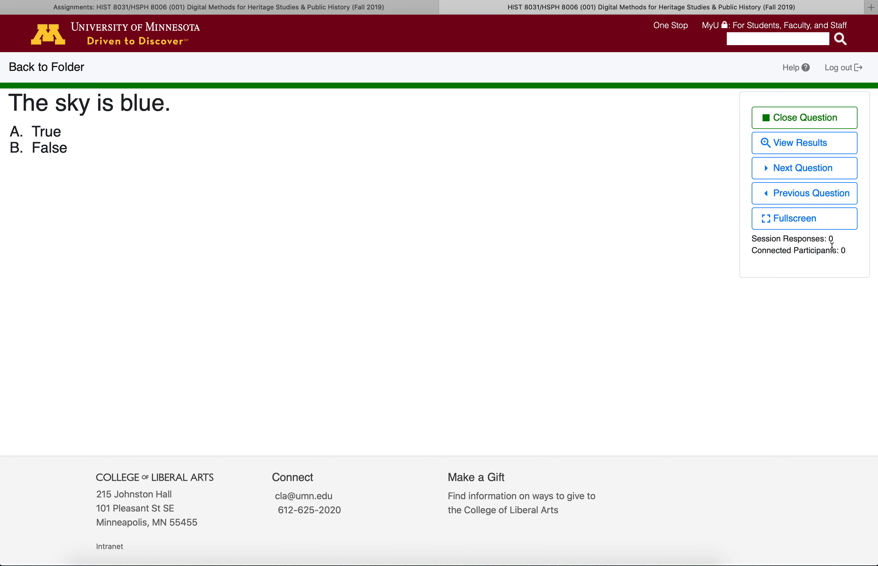
- Close the presented question to responses and view its results
{"action": "left_click", "coordinate": [766, 117]}
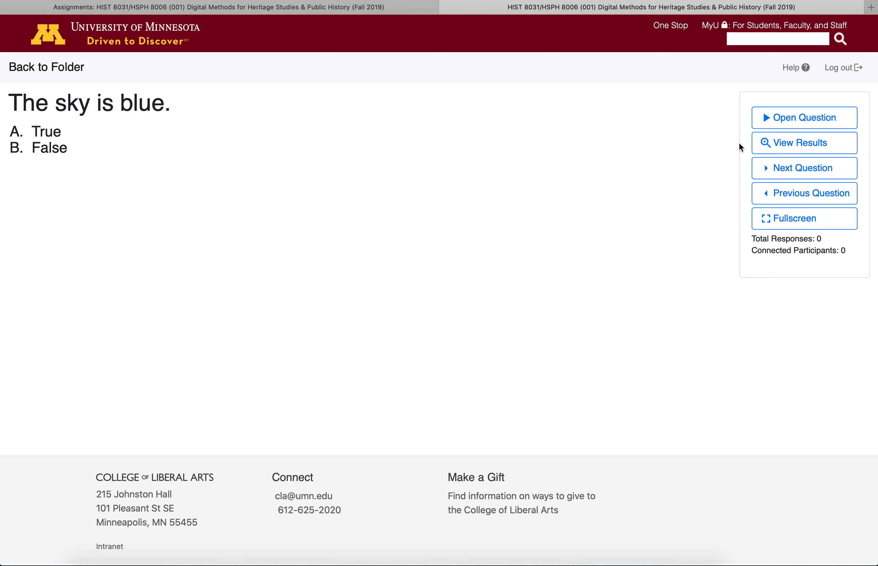
{"action": "left_click", "coordinate": [758, 147]}
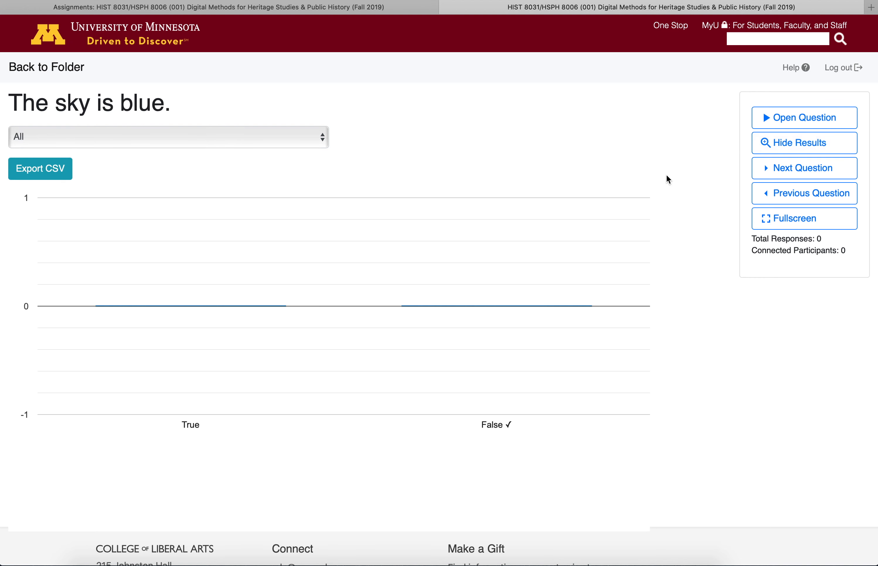